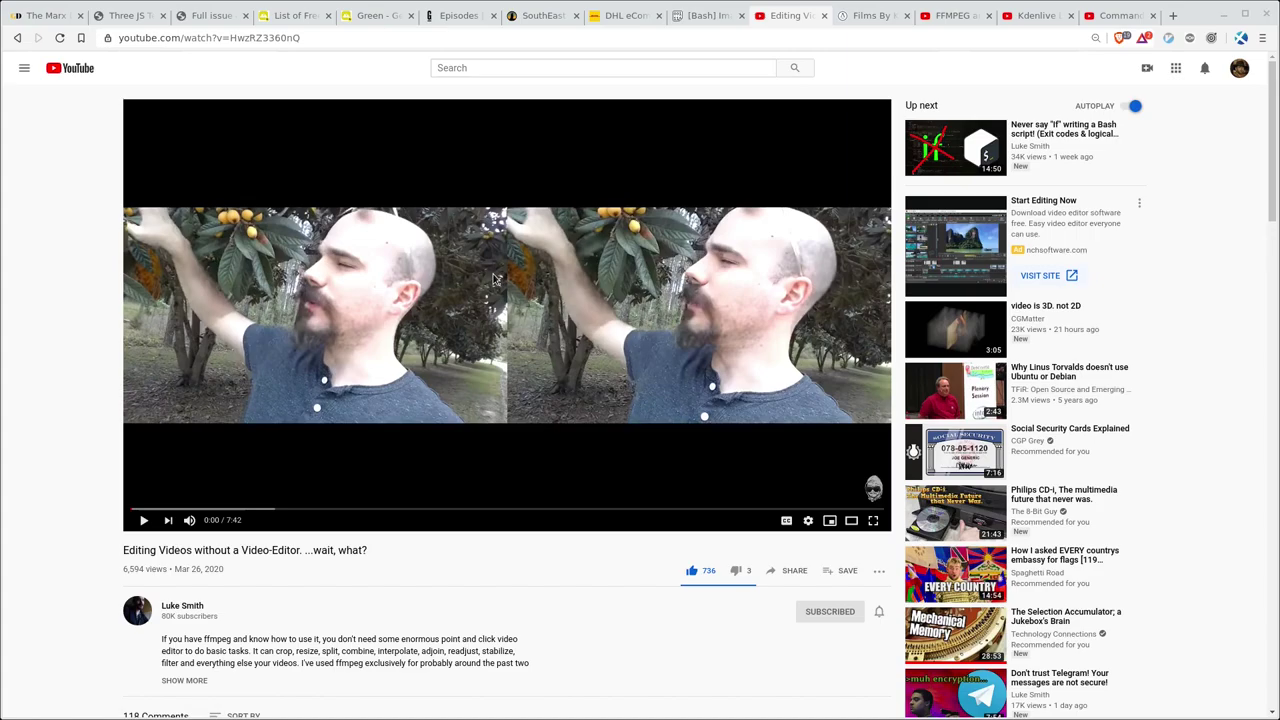
- Switch to the tmux terminal showing the bash melt rendering script in Vim
key("alt+Tab")
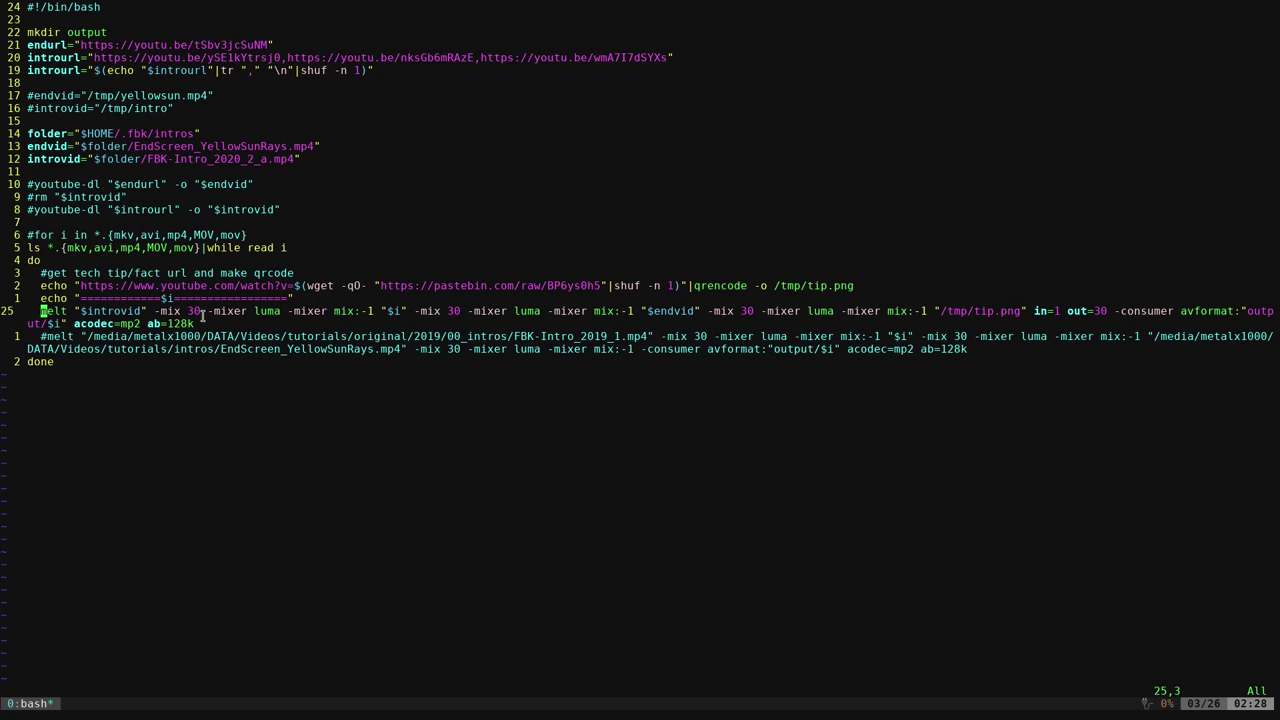
- Highlight $introvid, the 30-frame mix, the $i input and $endvid on line 25's melt command
double_click(100, 312)
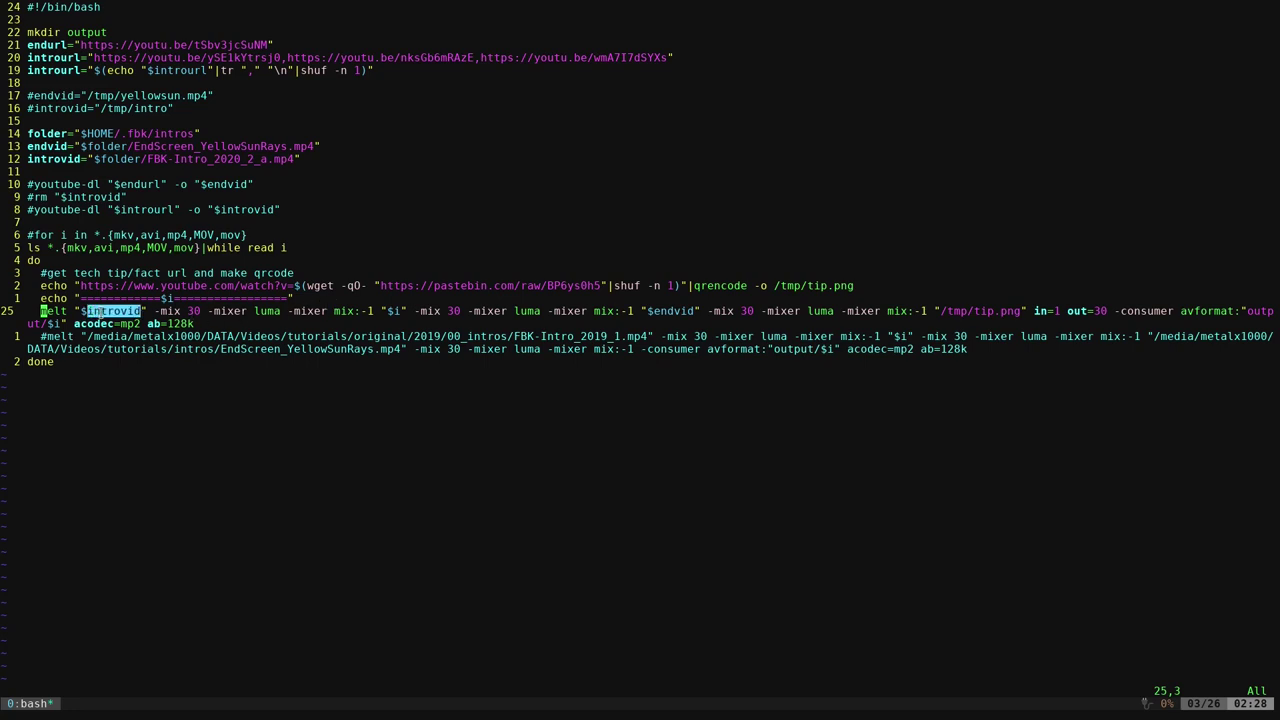
left_click(189, 312)
double_click(192, 311)
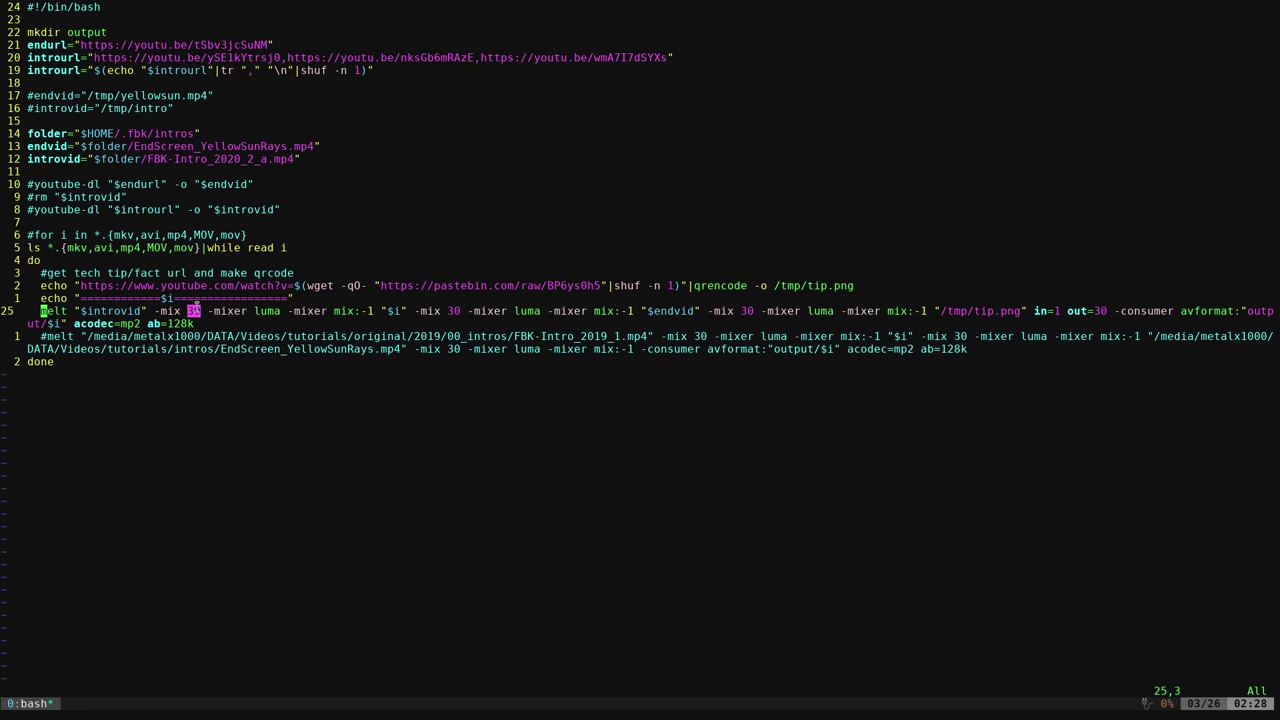
double_click(110, 311)
double_click(396, 311)
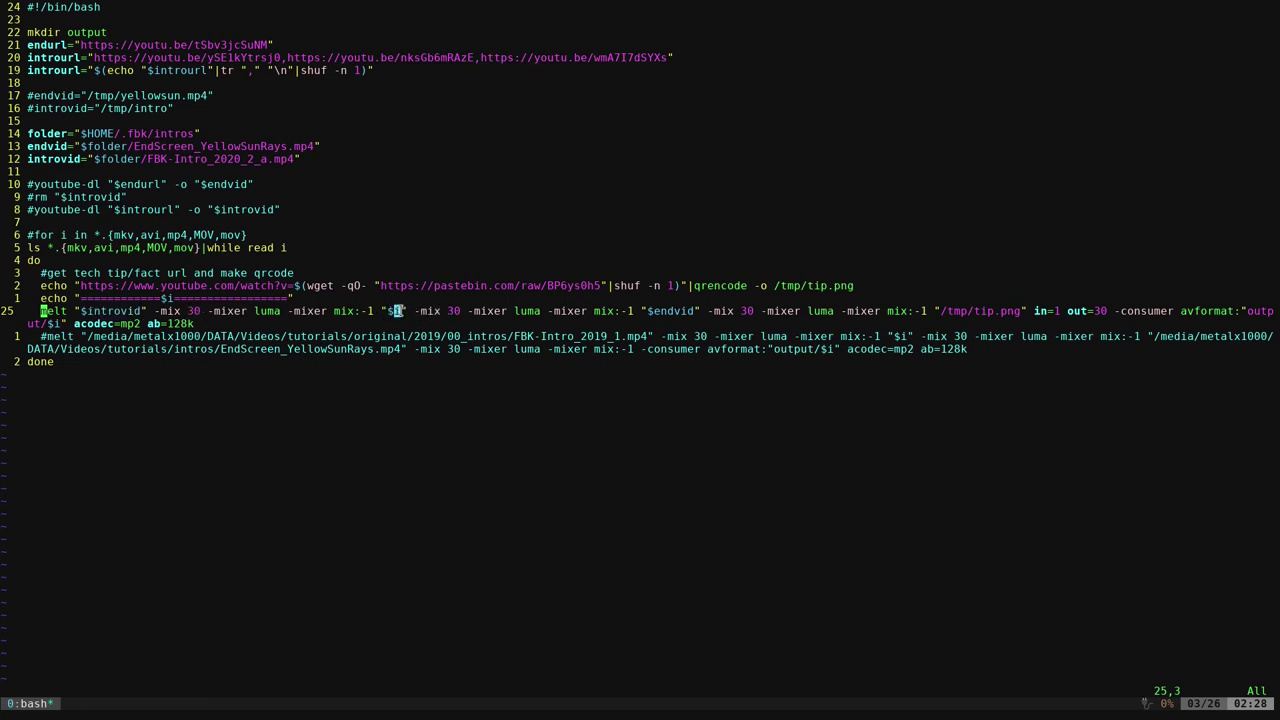
double_click(665, 311)
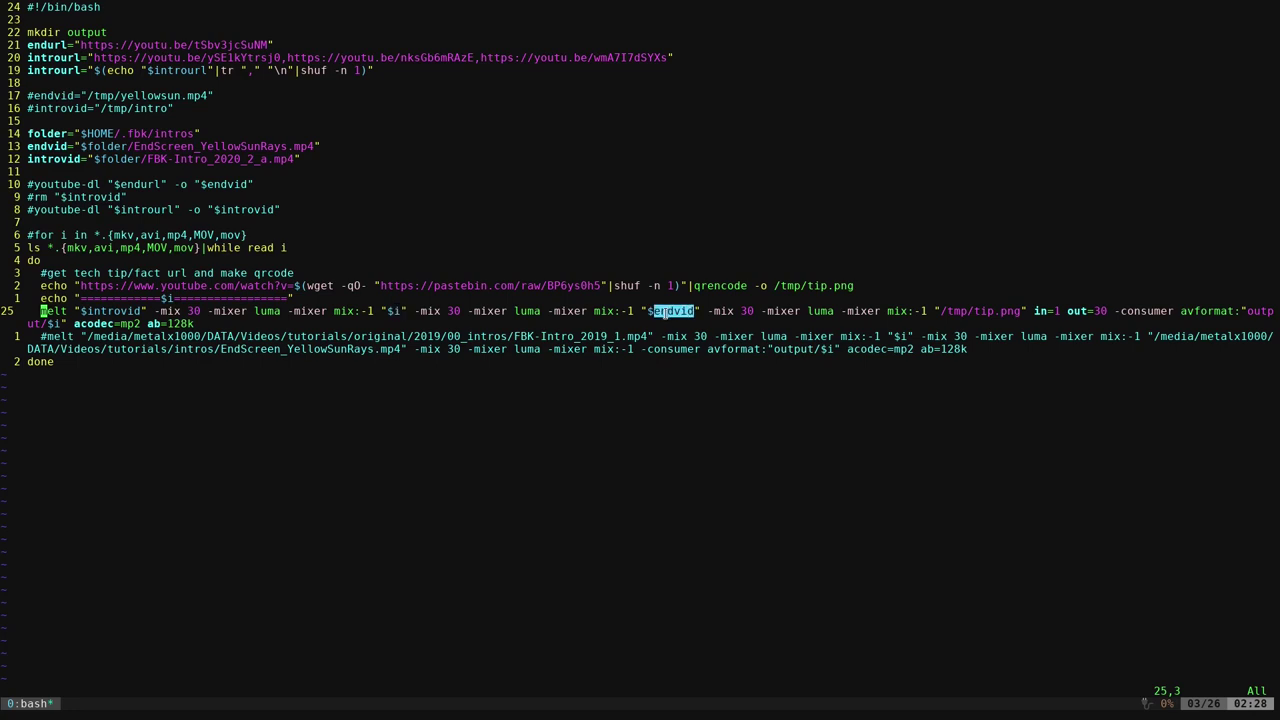
- Highlight each -mix 30 value after the intro, $i and endvid inputs, then return to Chrome
double_click(193, 311)
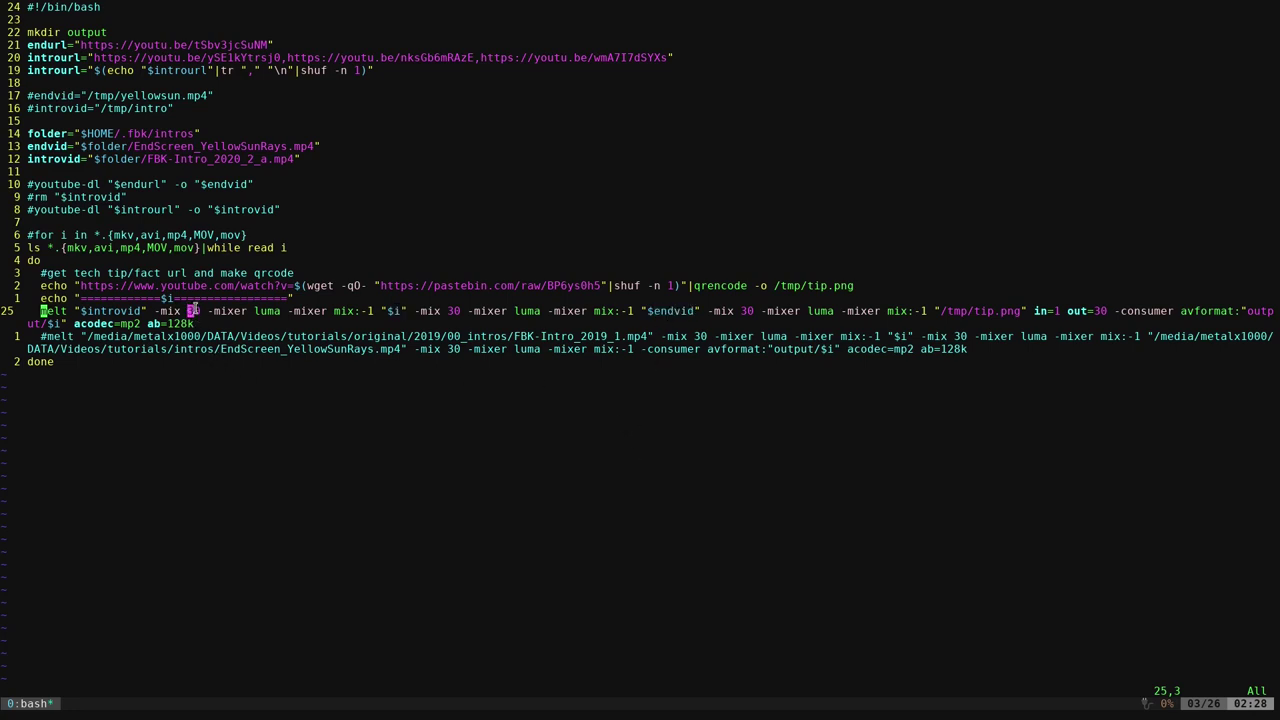
double_click(451, 311)
double_click(747, 311)
left_click(757, 497)
key("alt+Tab")
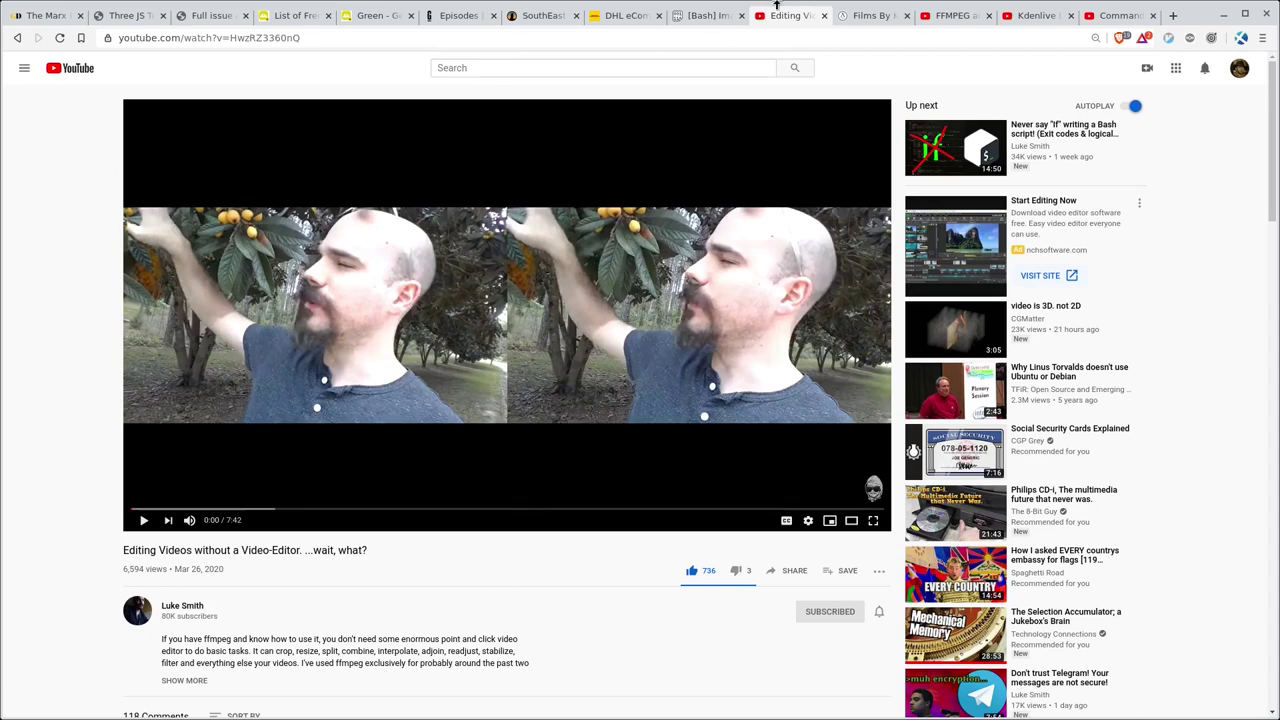
- Search the Films By Kris site for ffmpeg instead of melt and bring up the FFMPEG and Mencoder playlist
left_click(880, 16)
left_click(383, 152)
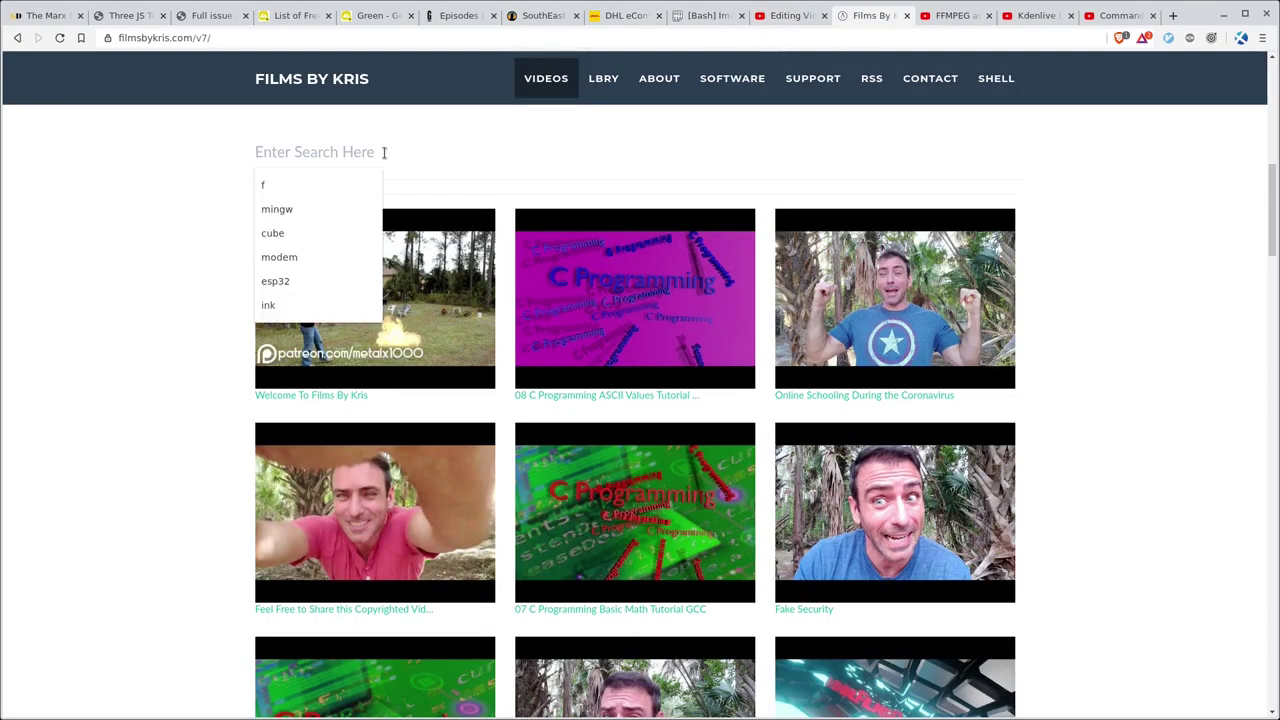
type("melt")
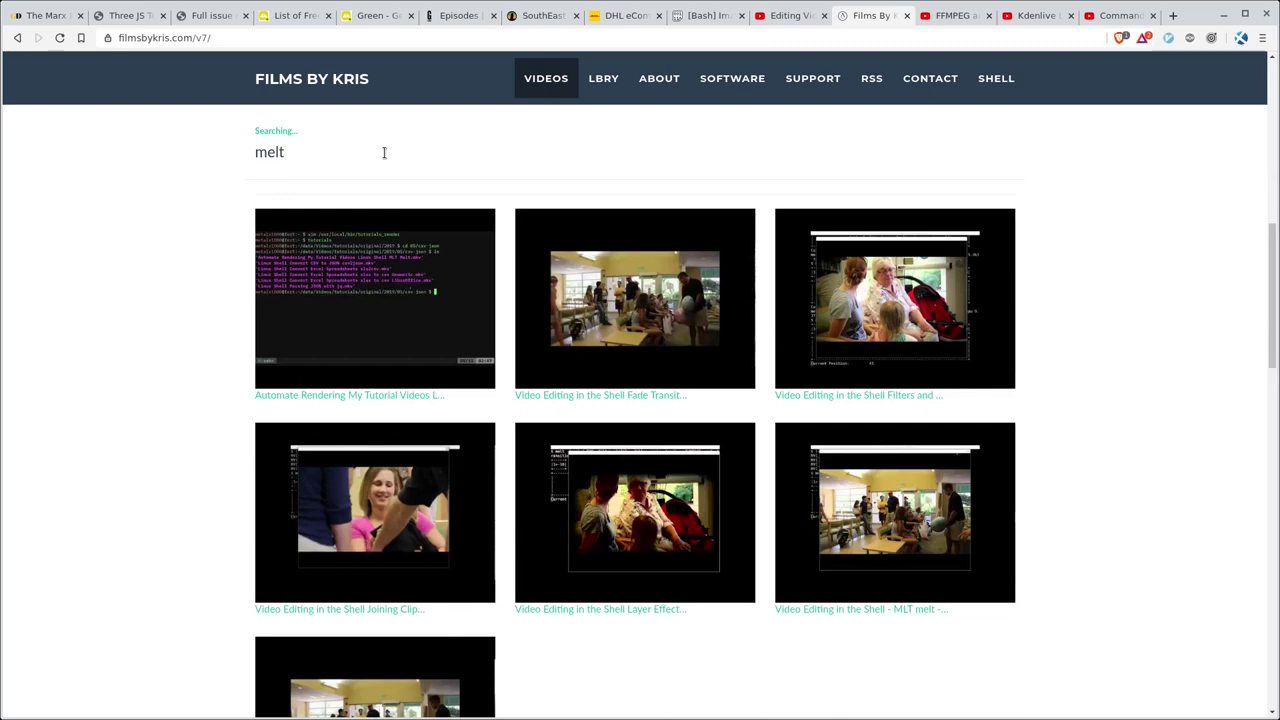
key("BackSpace")
key("BackSpace")
key("BackSpace")
key("BackSpace")
type("ffmpeg")
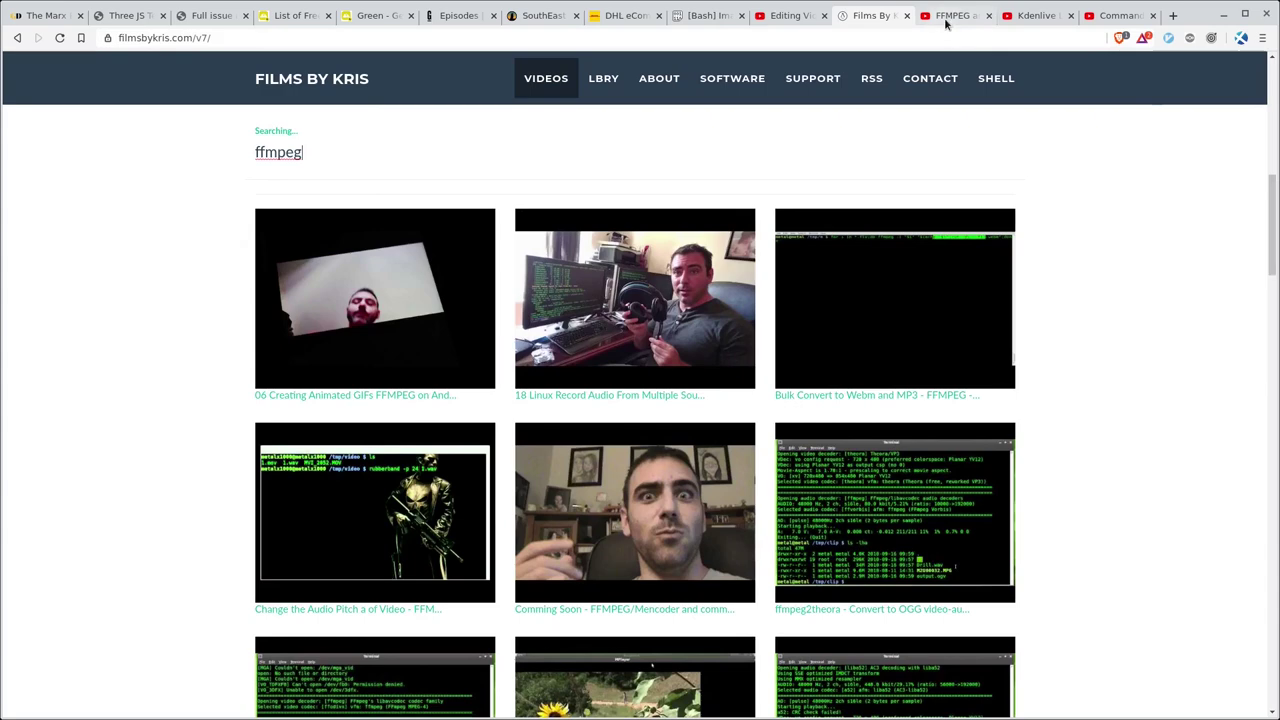
left_click(945, 18)
- Start the FFMPEG basics video from the FFMPEG and Mencoder playlist and pause it
scroll(685, 258, "down", 5)
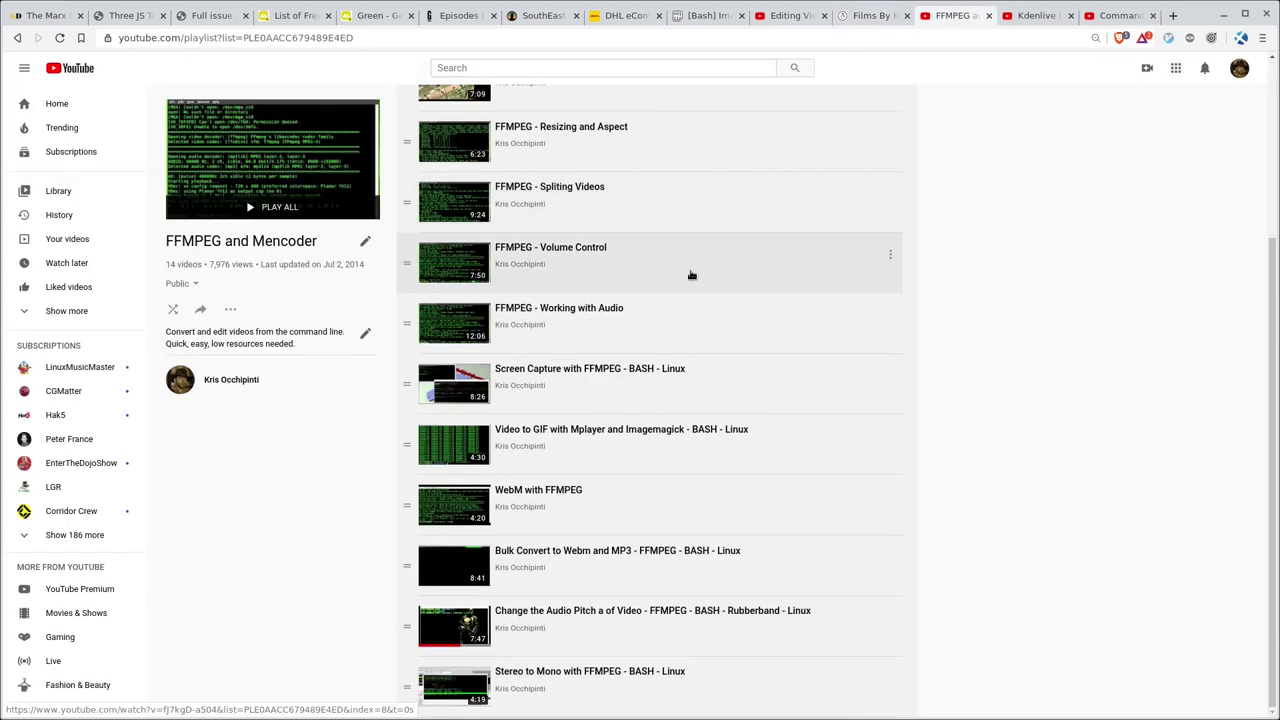
scroll(690, 274, "up", 5)
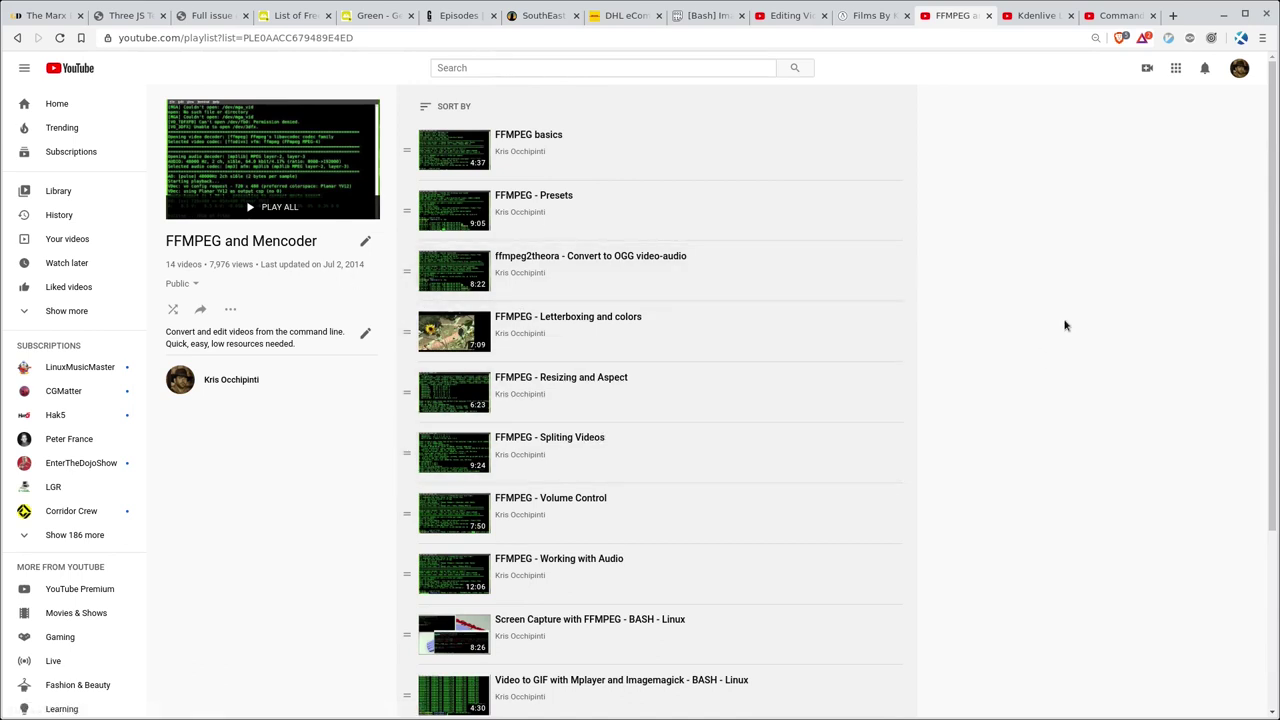
left_click(531, 162)
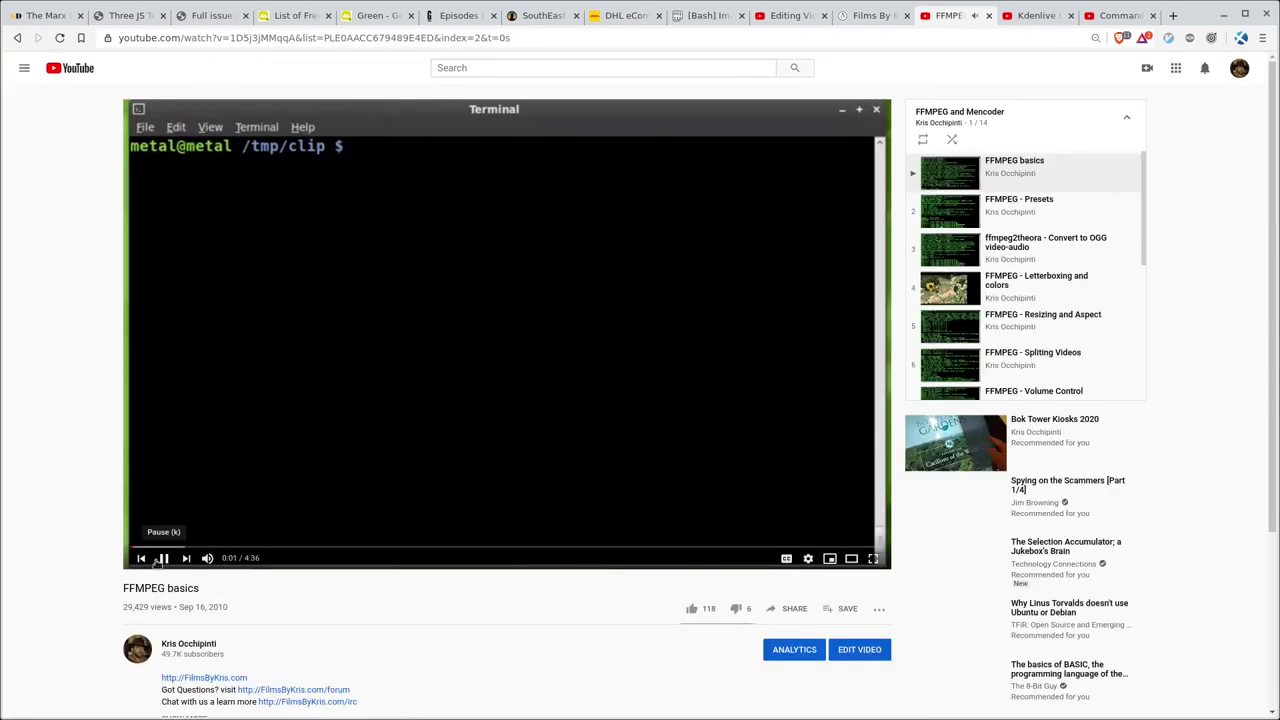
left_click(160, 559)
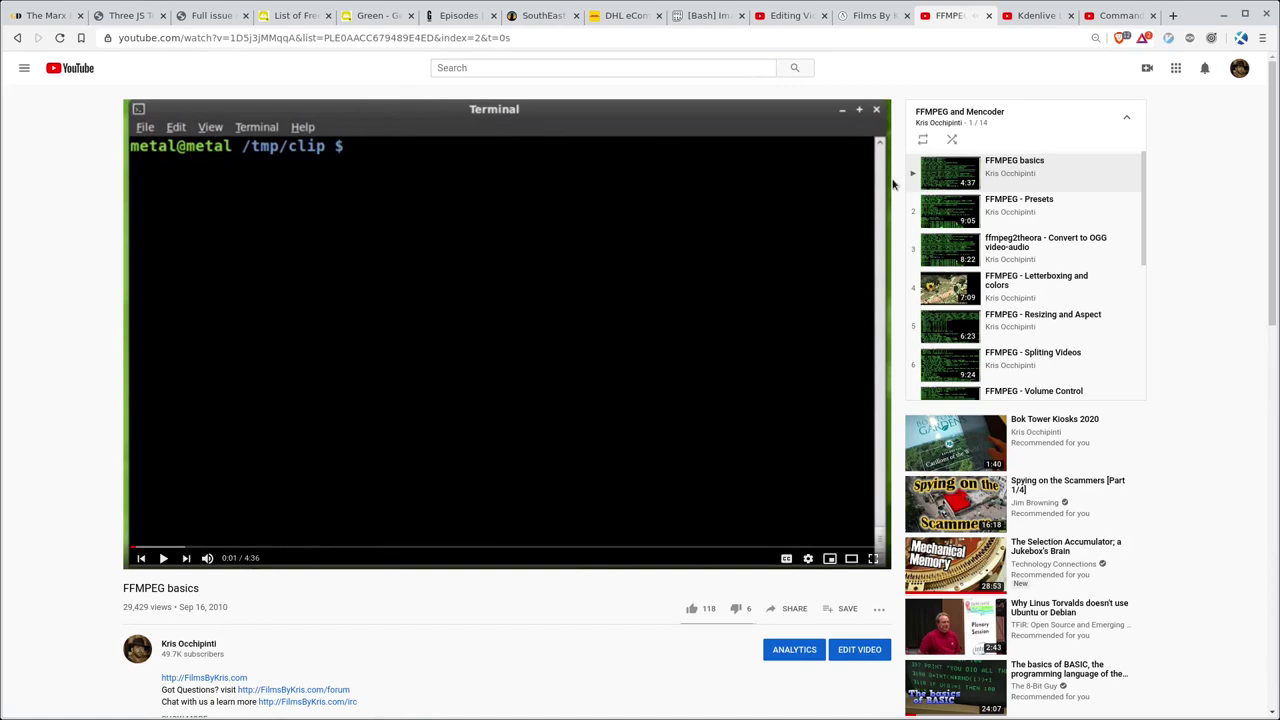
- Return to the FFMPEG playlist, close the FFMPEG basics mini-player, and show the Kdenlive 2016 playlist
left_click(17, 37)
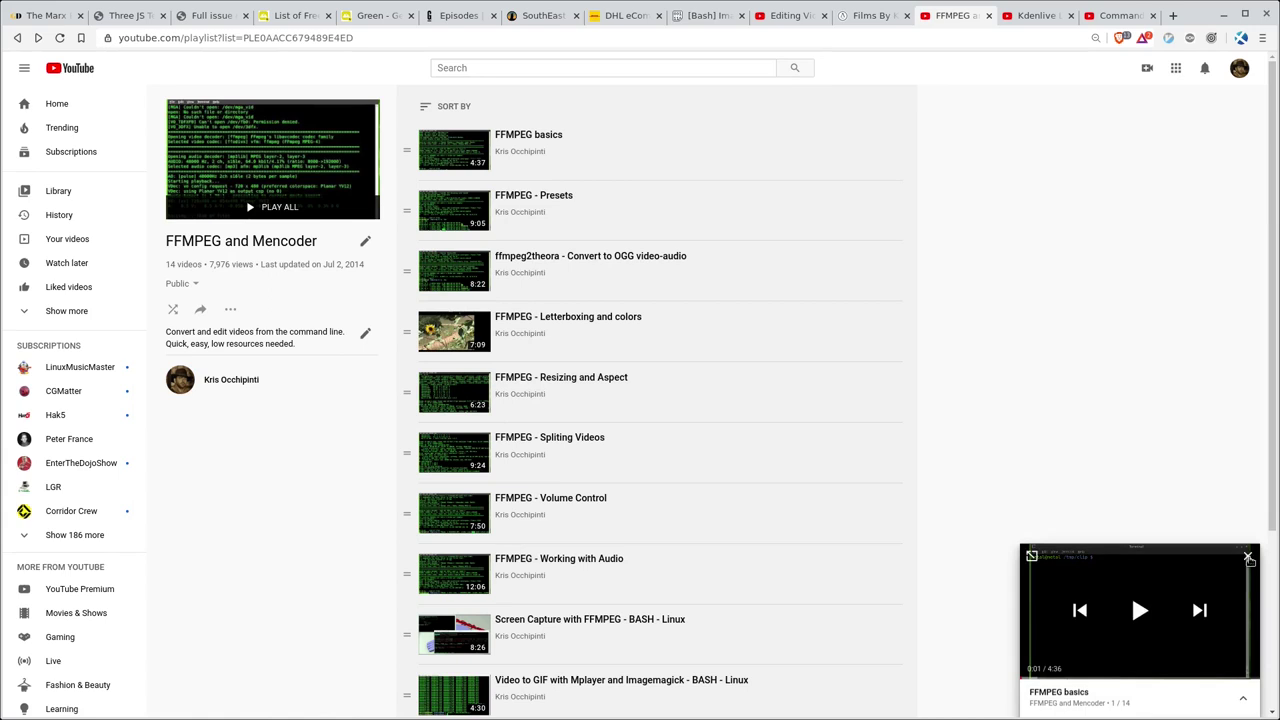
left_click(1249, 554)
left_click(1040, 15)
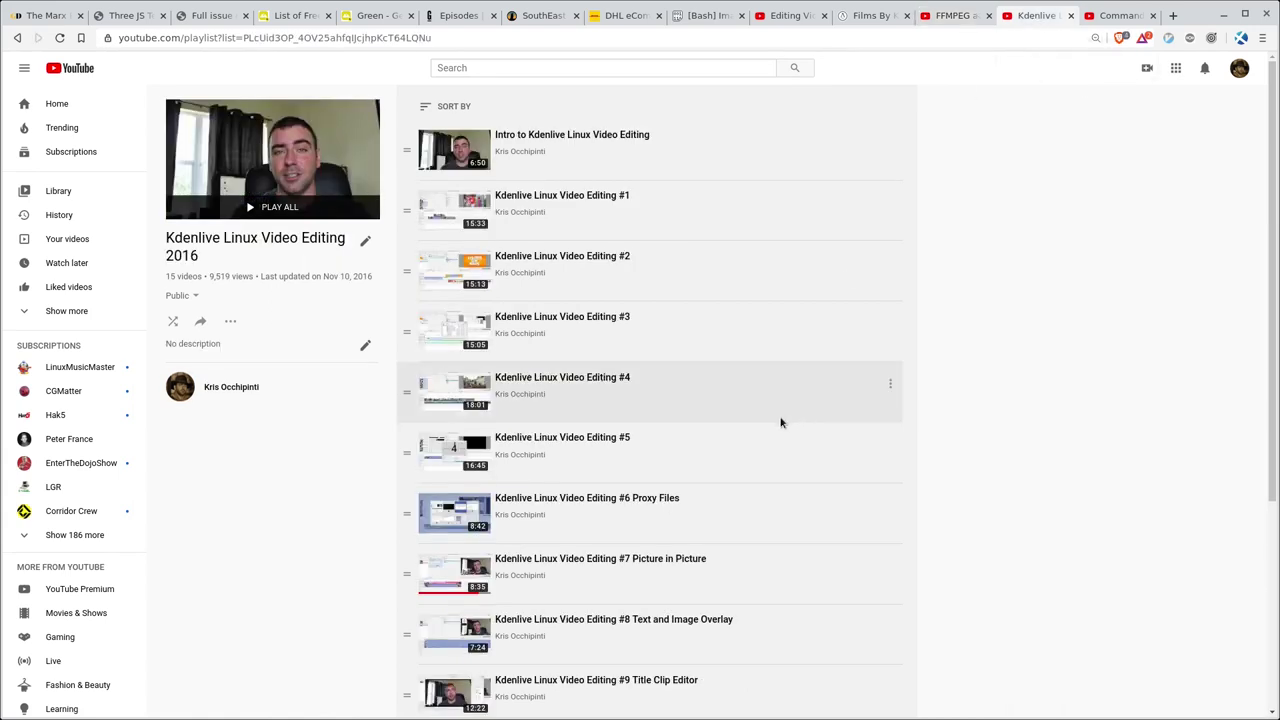
- Browse the Kdenlive playlist, view the Command Line Video Editing playlist, then return to Kdenlive
scroll(610, 240, "down", 3)
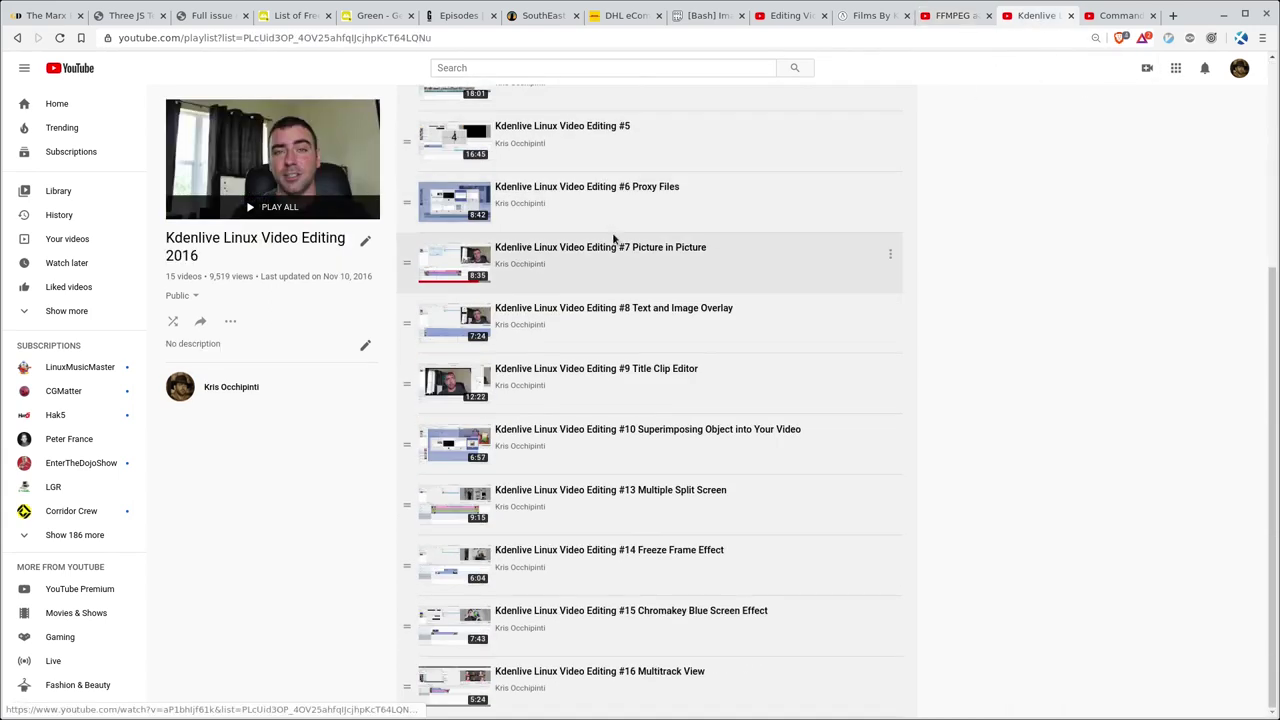
scroll(614, 312, "up", 3)
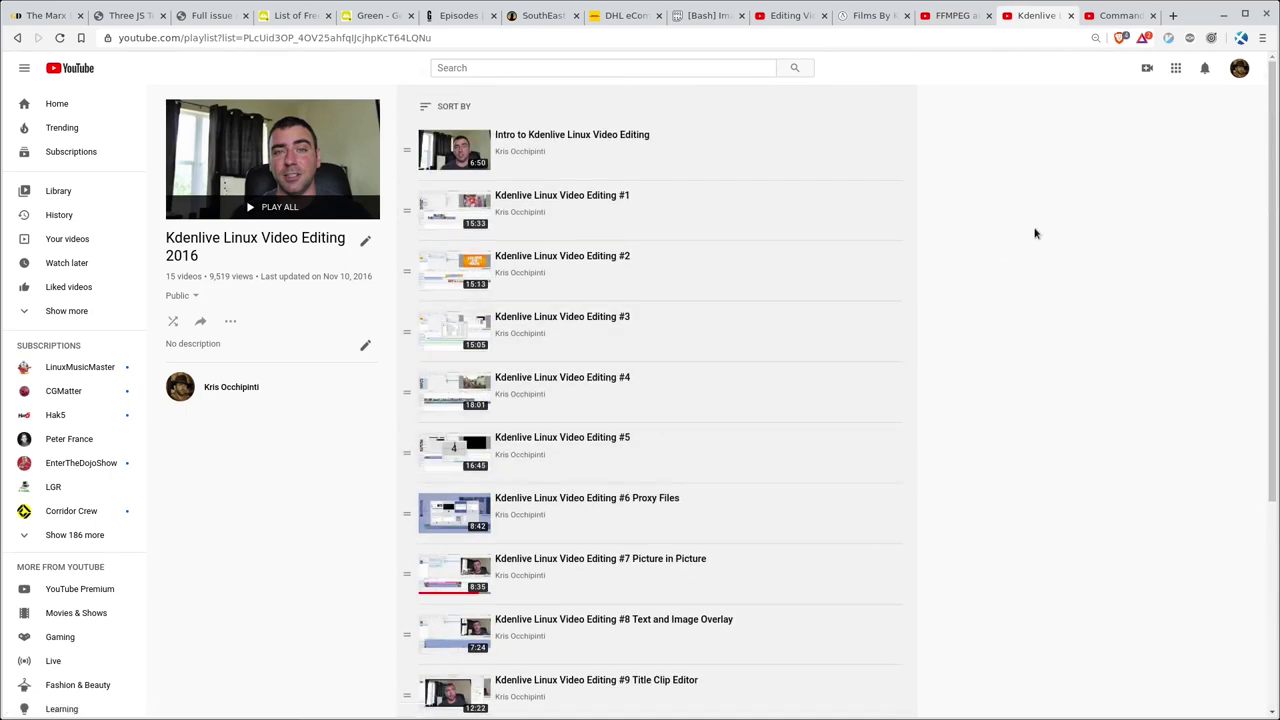
left_click(1118, 15)
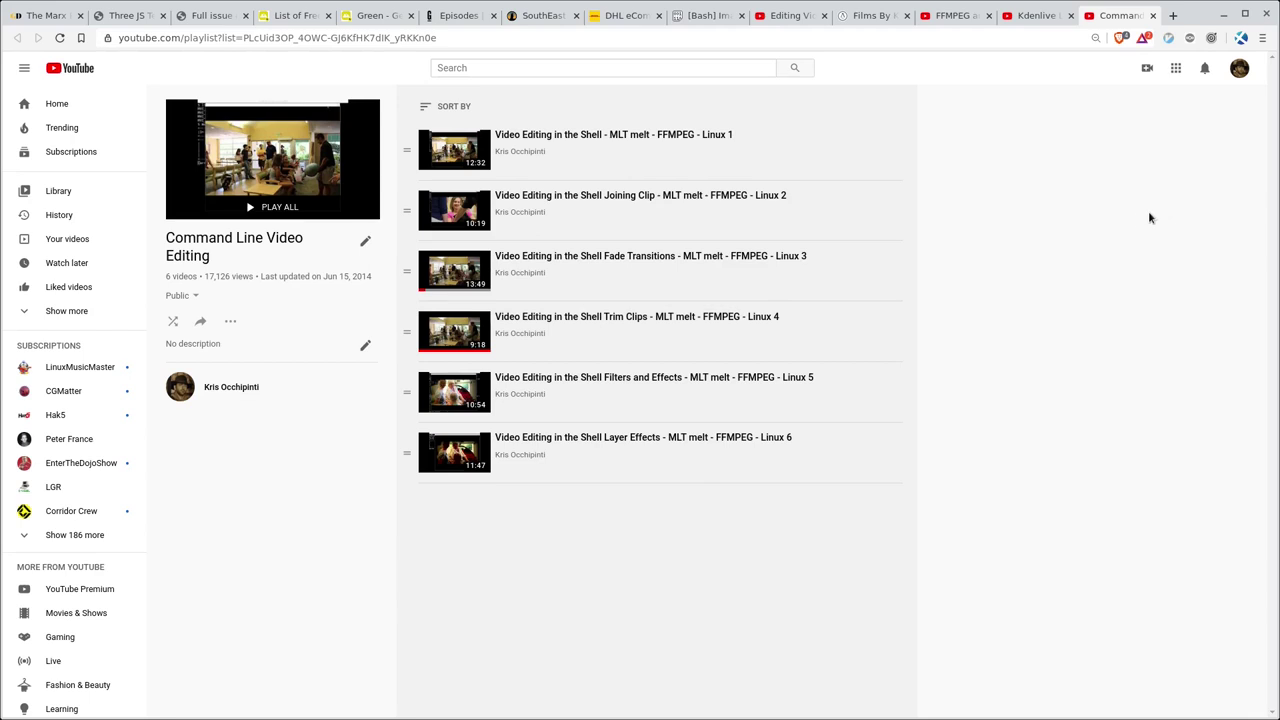
left_click(1050, 20)
- Scroll the Kdenlive 2016 playlist down and back up, then return to the Editing Videos without a Video-Editor page
scroll(590, 330, "down", 5)
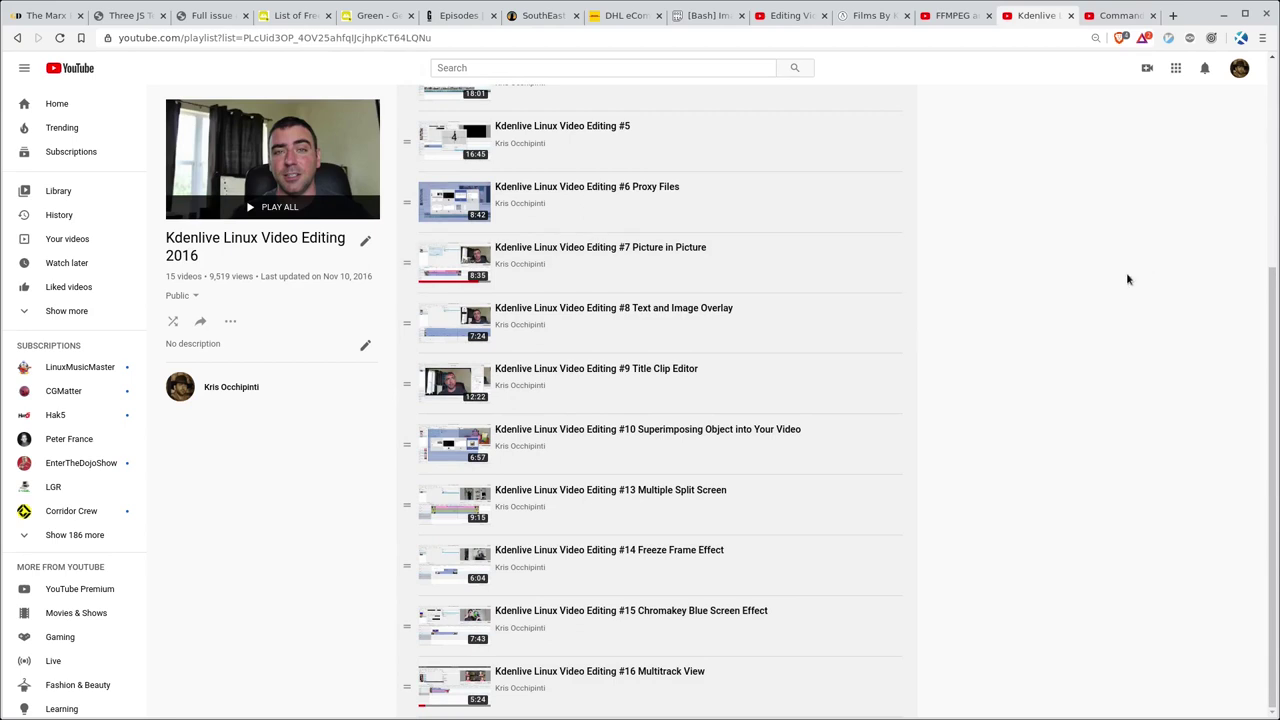
scroll(1040, 380, "up", 4)
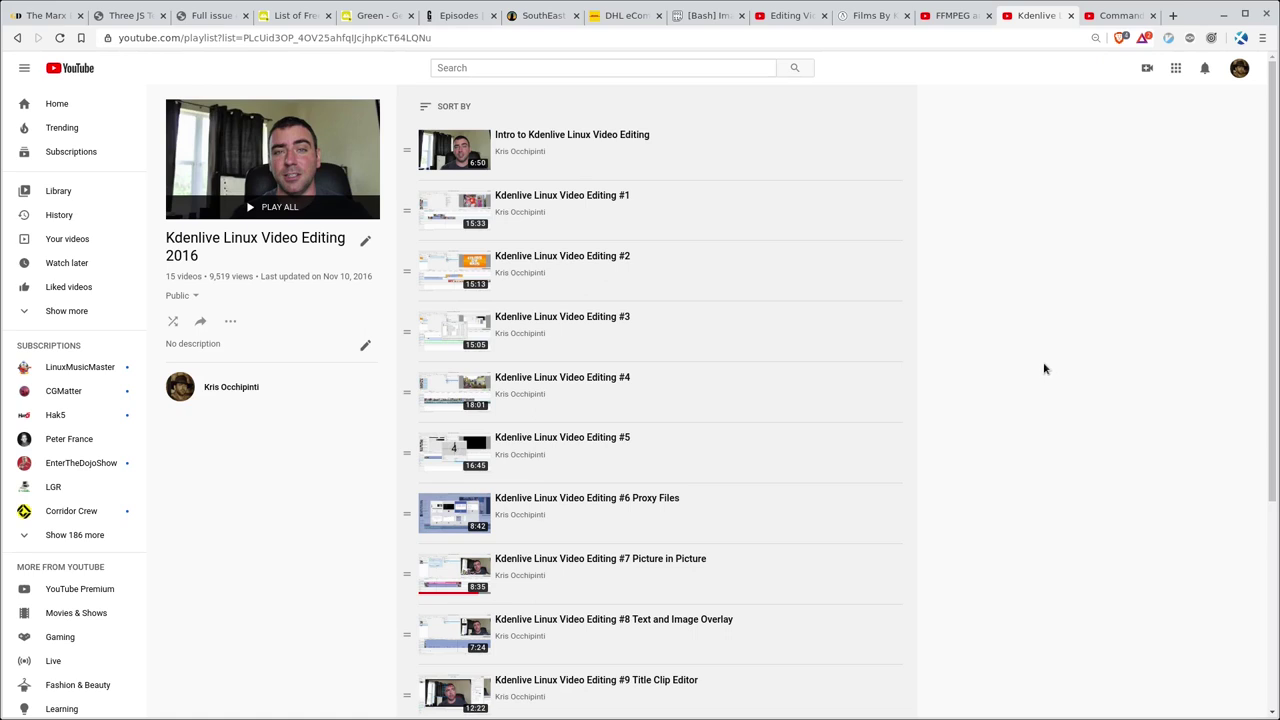
left_click(786, 16)
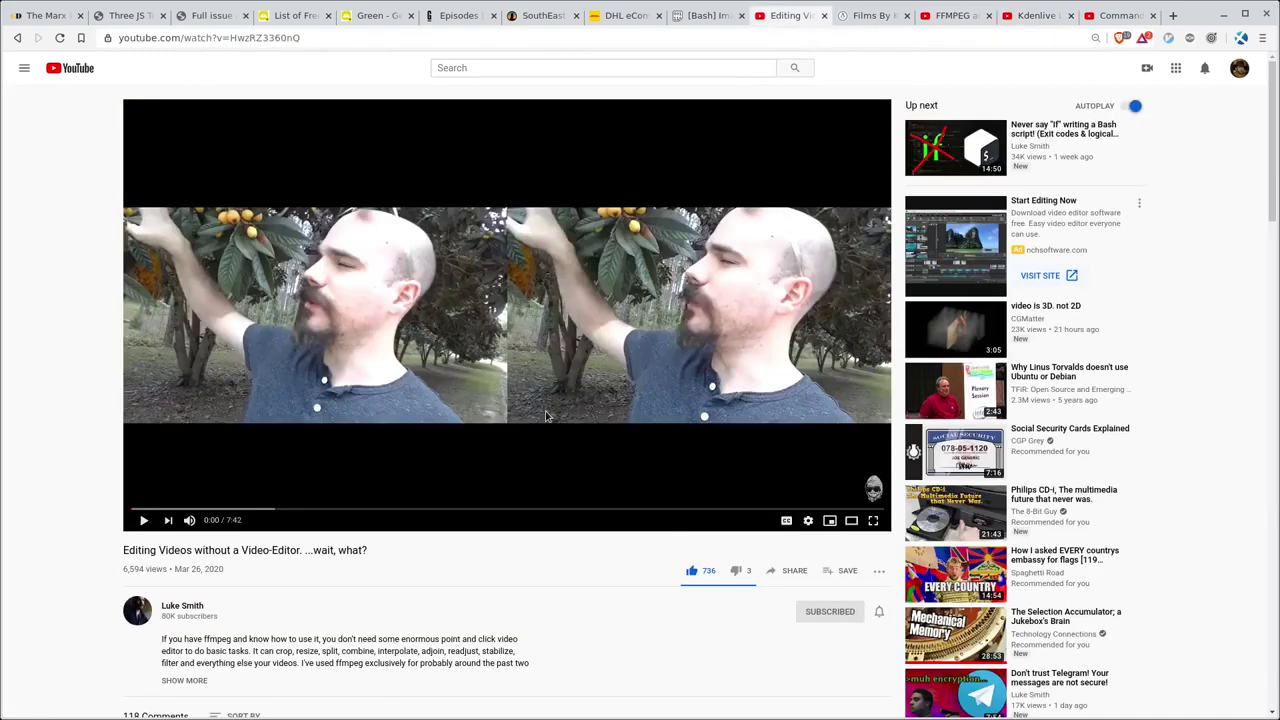
- Cycle through the Films By Kris, FFMPEG, Kdenlive and Command Line Video Editing tabs
left_click(869, 22)
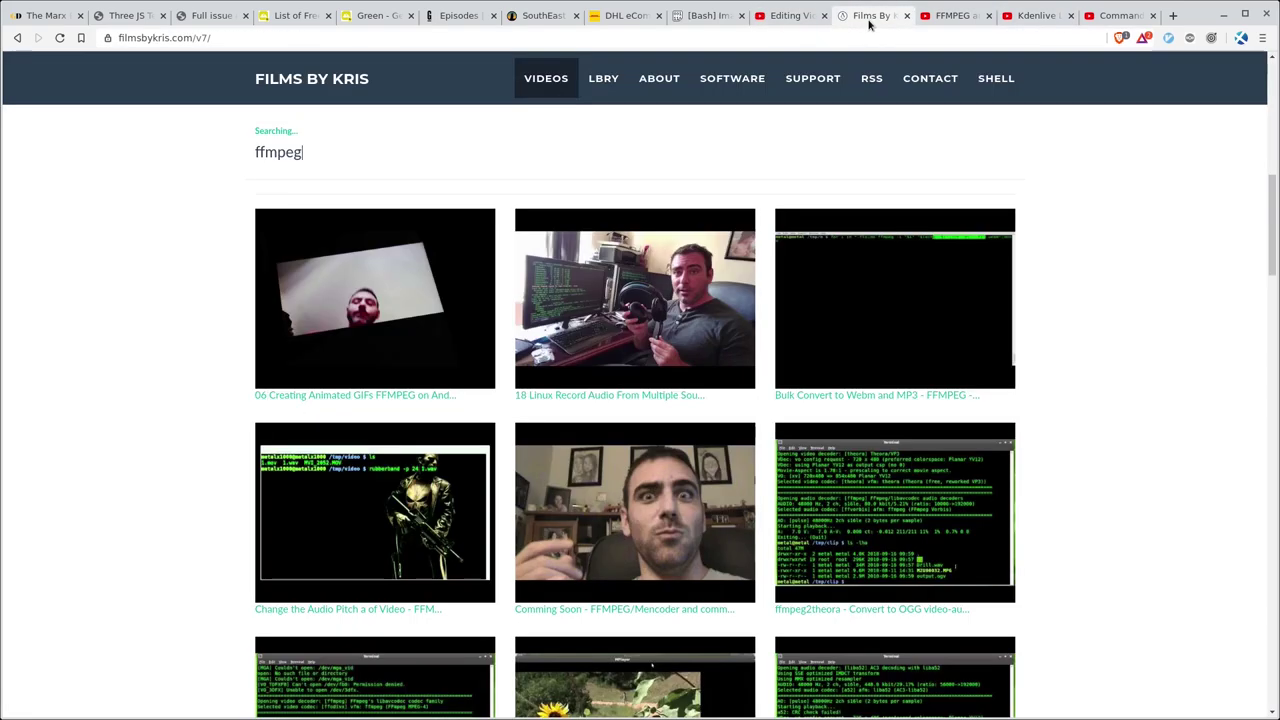
left_click(948, 20)
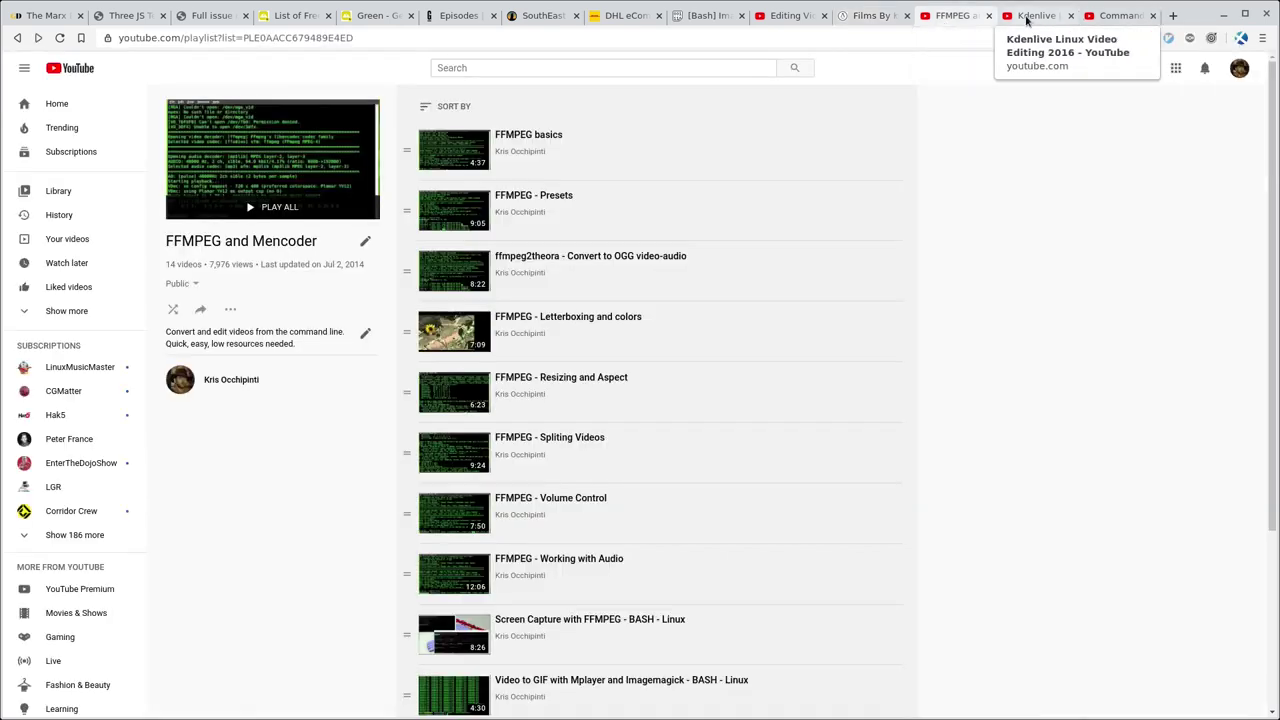
left_click(1036, 16)
left_click(1118, 16)
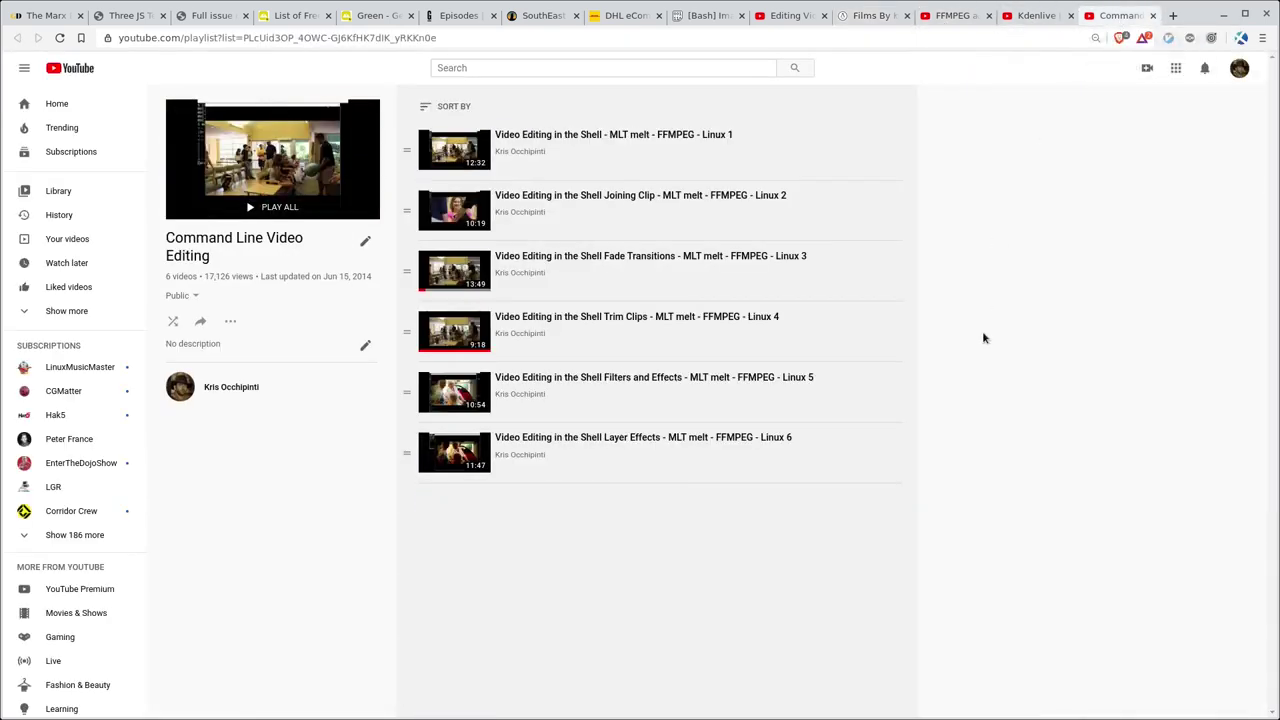